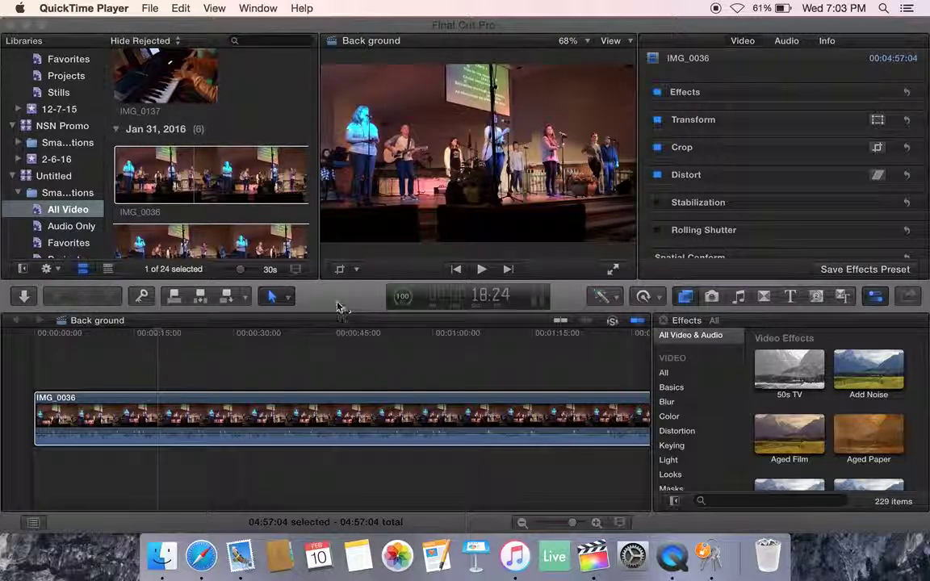
# Step: Scrub the IMG_0036 band clip and park the playhead around 00:17
pyautogui.click(157, 332)
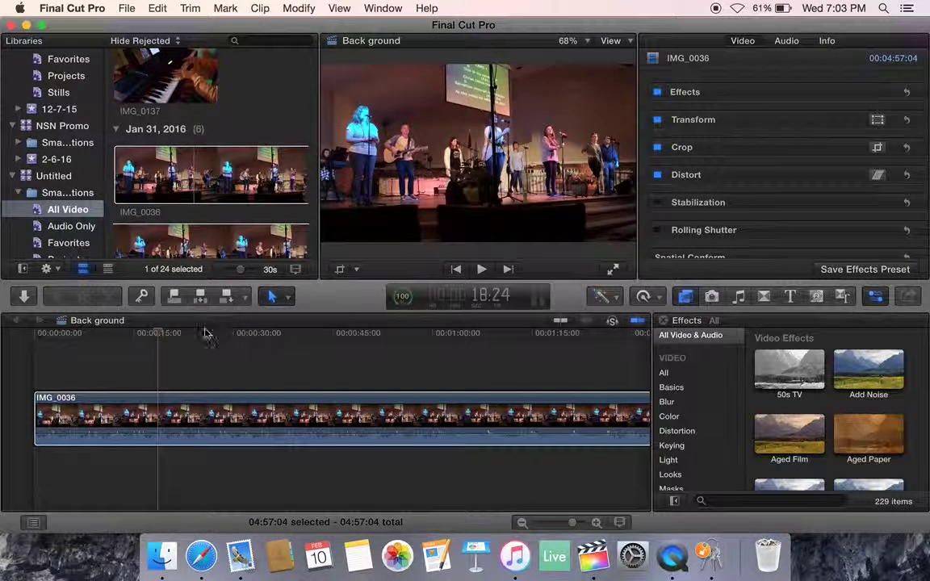
pyautogui.moveTo(154, 334)
pyautogui.mouseDown()
pyautogui.moveTo(305, 353)
pyautogui.moveTo(181, 357)
pyautogui.moveTo(203, 365)
pyautogui.moveTo(331, 368)
pyautogui.moveTo(154, 353)
pyautogui.mouseUp()
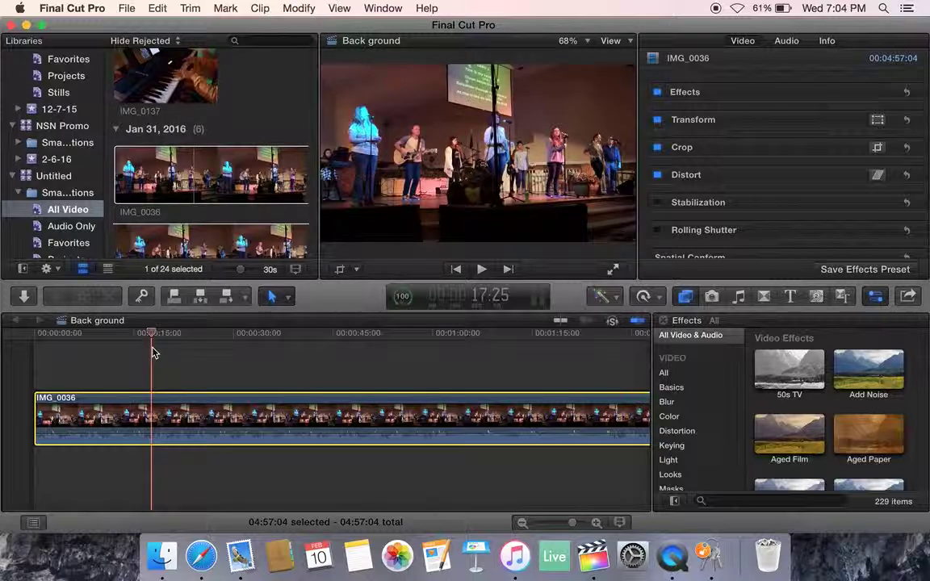
pyautogui.click(288, 298)
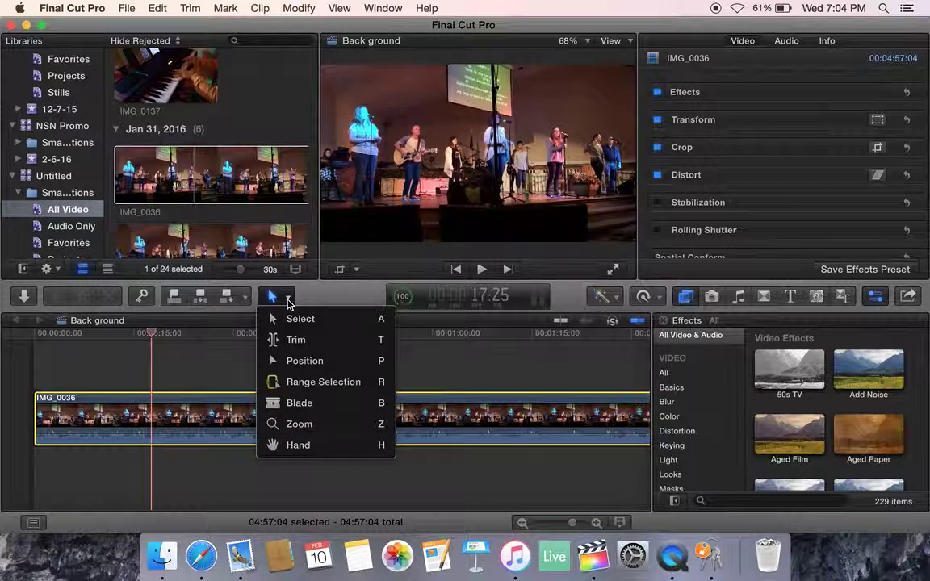
# Step: Preview the footage near 0:30 twice, then park the playhead at 31:16
pyautogui.click(288, 298)
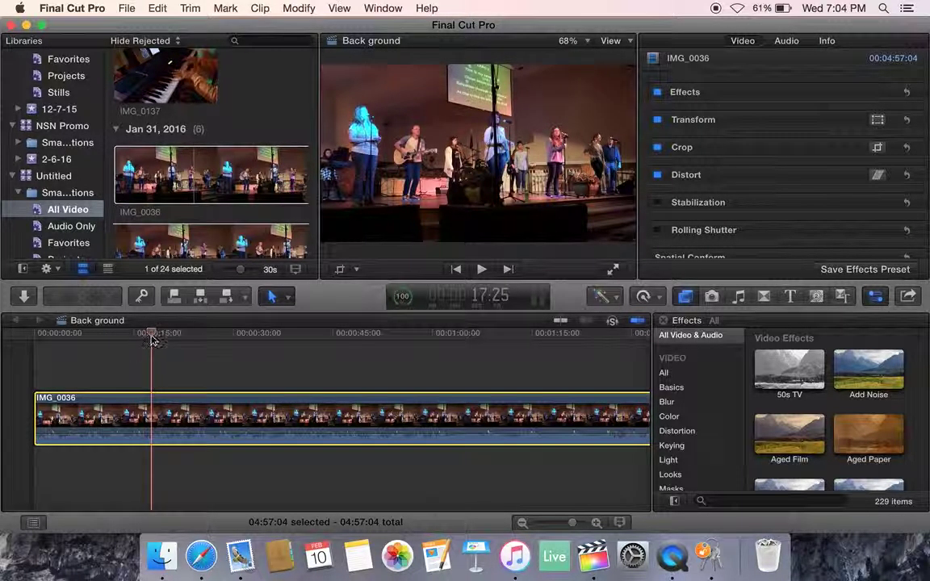
pyautogui.moveTo(151, 333); pyautogui.dragTo(255, 335)
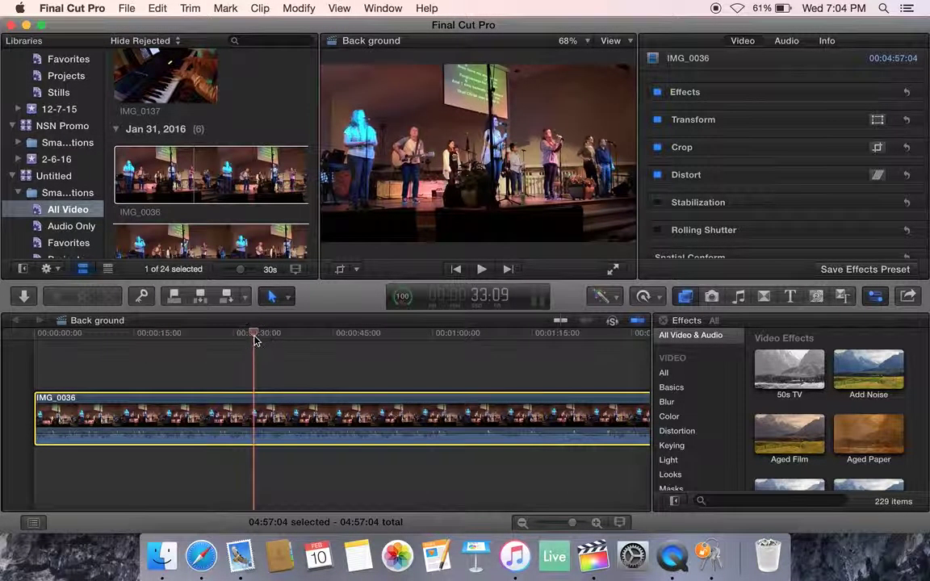
pyautogui.click(482, 270)
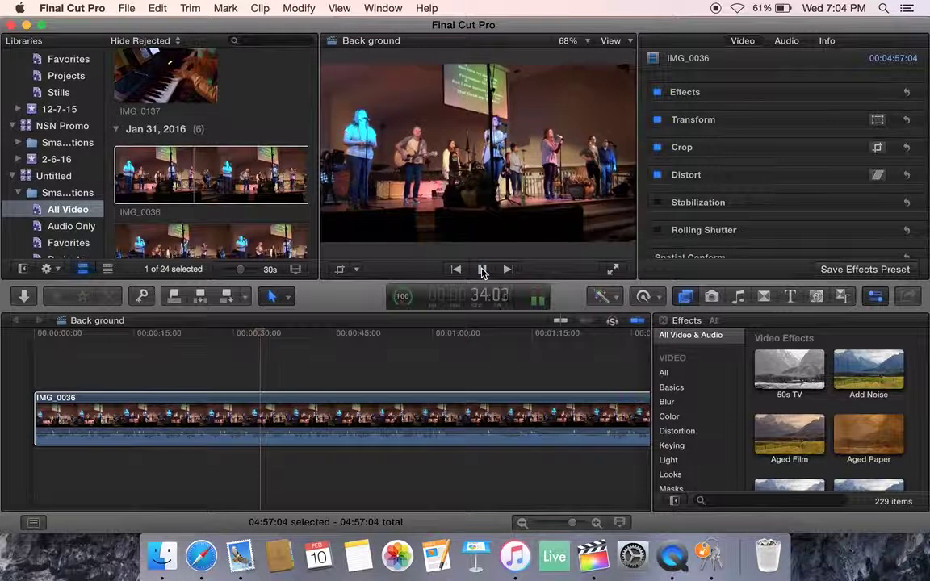
pyautogui.click(482, 271)
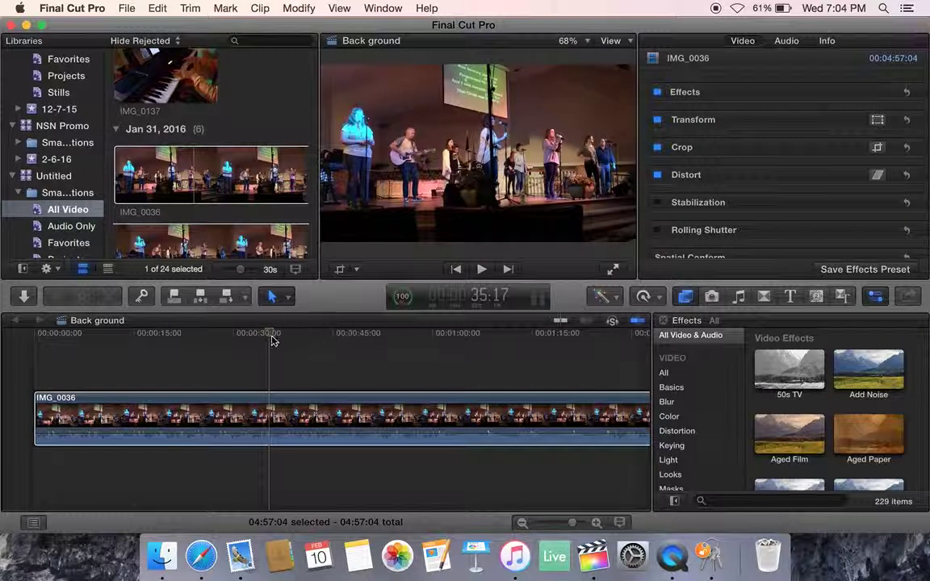
pyautogui.moveTo(266, 334); pyautogui.dragTo(248, 333)
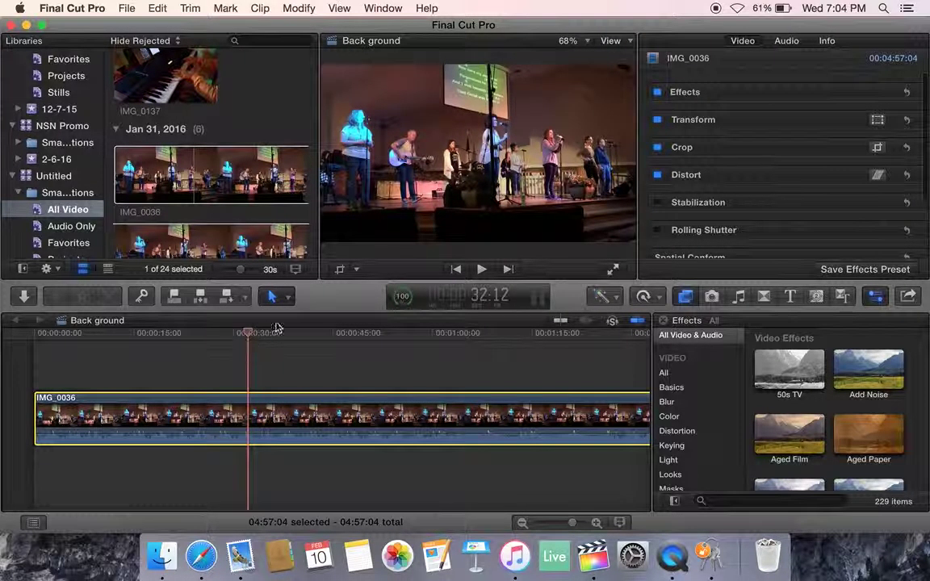
pyautogui.click(482, 269)
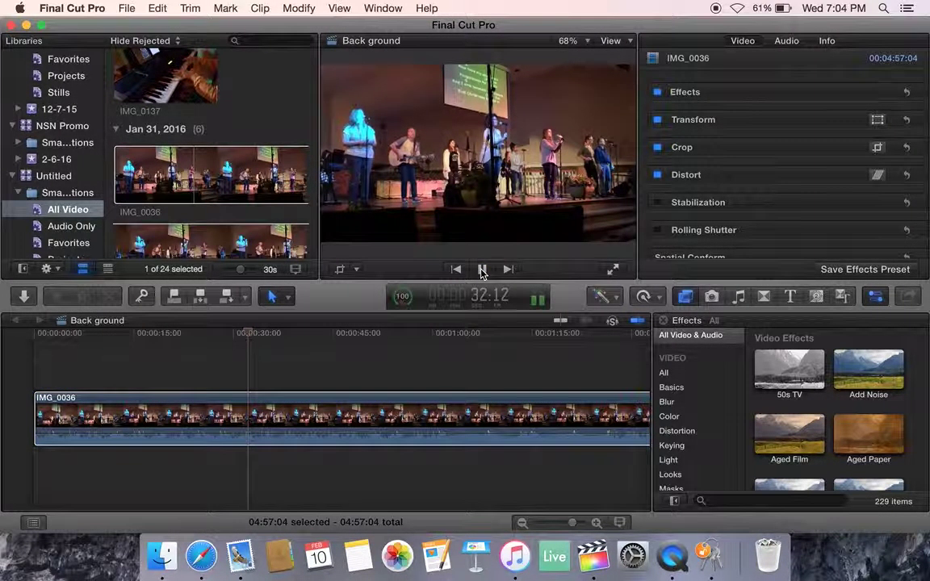
pyautogui.click(481, 270)
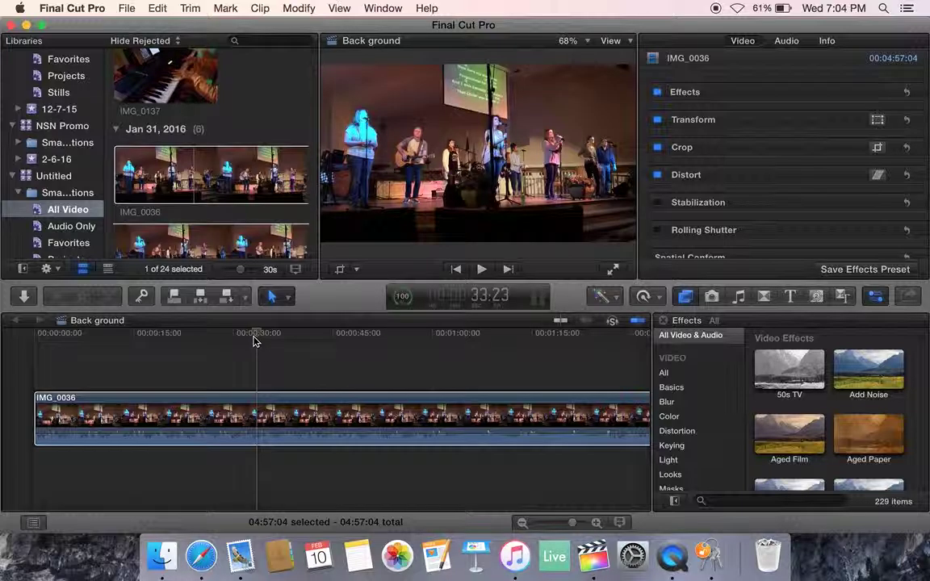
pyautogui.moveTo(257, 335); pyautogui.dragTo(242, 336)
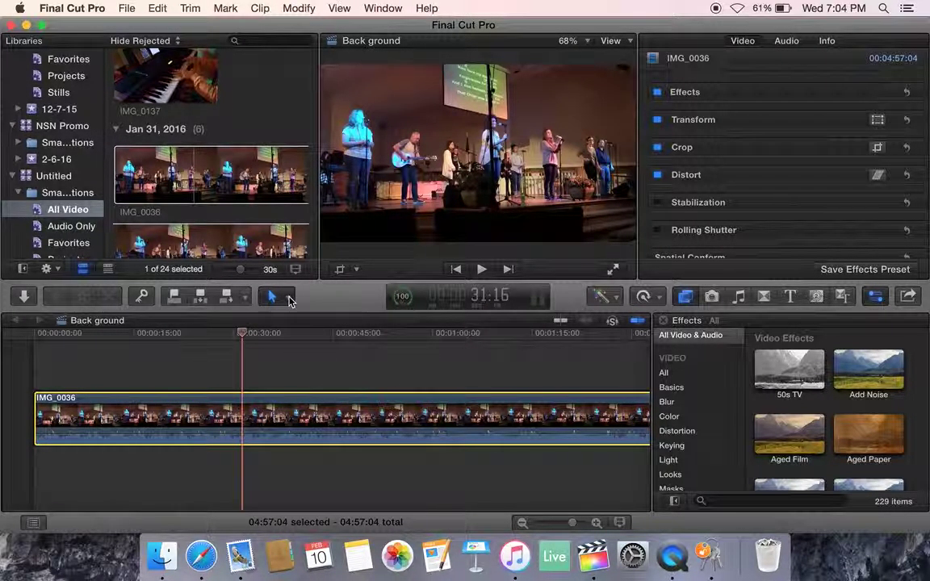
pyautogui.click(289, 301)
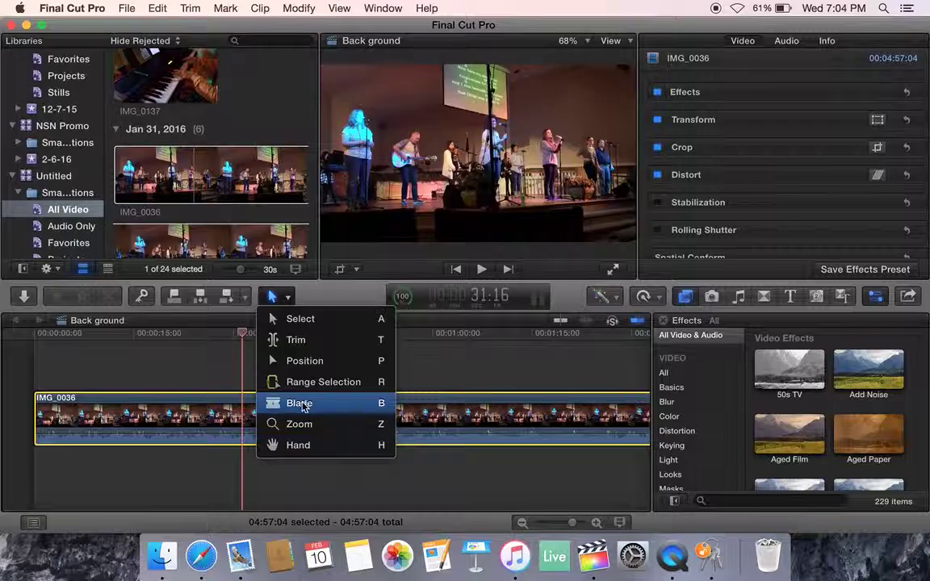
# Step: Blade the IMG_0036 clip at several points after 31:16, then return to the Select tool
pyautogui.click(300, 403)
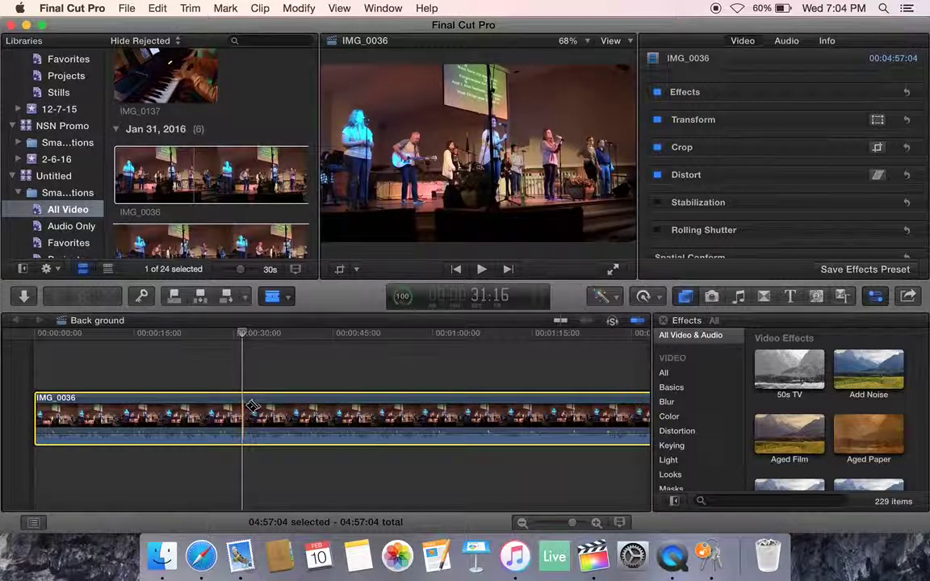
pyautogui.click(244, 407)
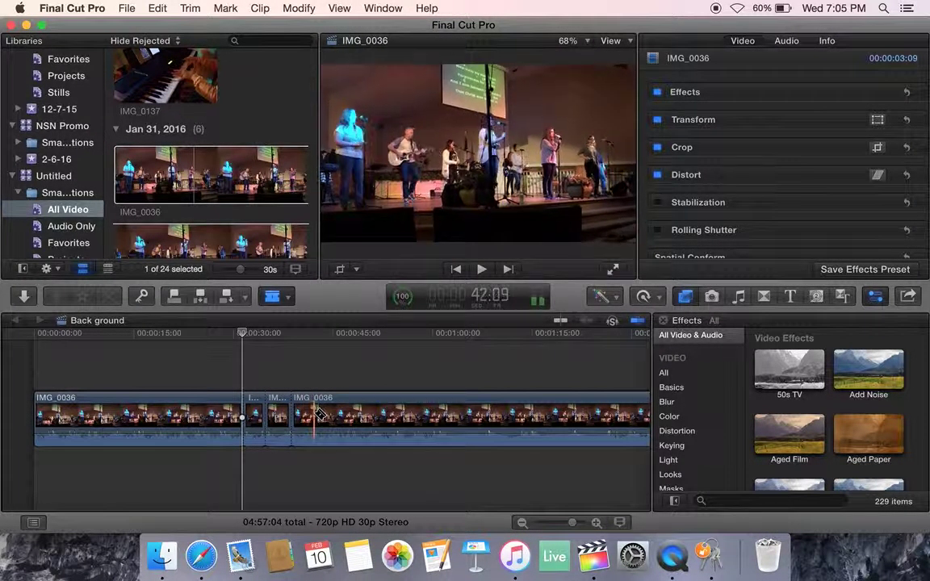
pyautogui.click(319, 416)
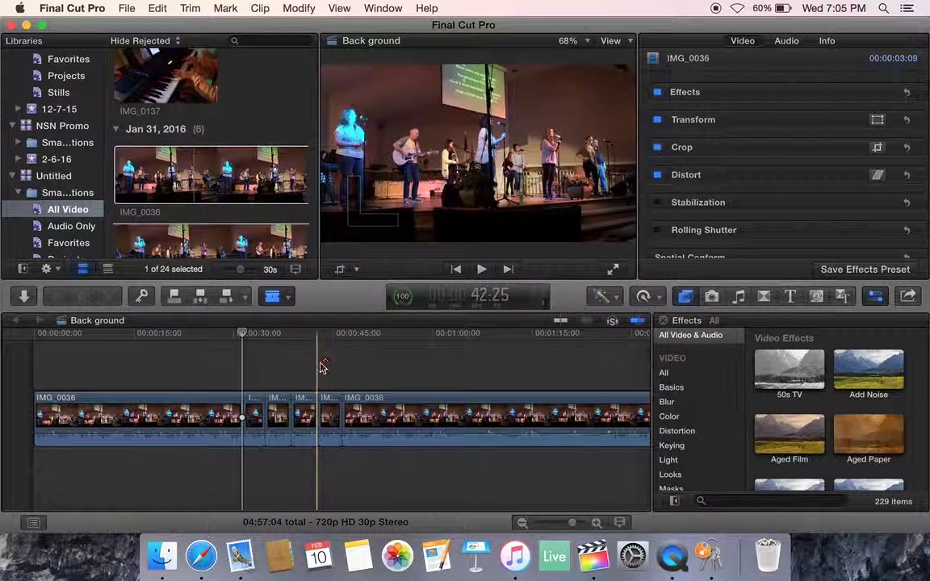
pyautogui.click(287, 296)
pyautogui.click(300, 318)
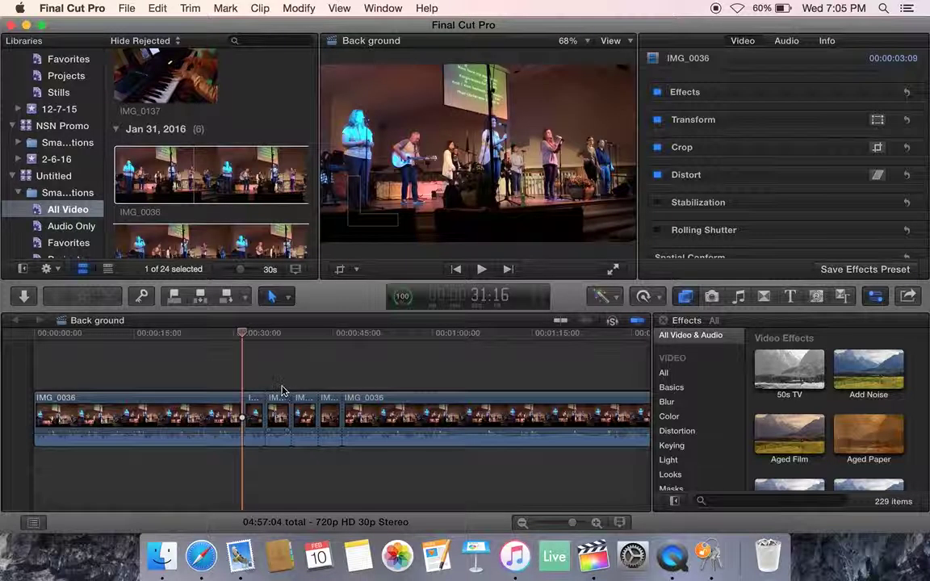
# Step: Play back the new cuts and select the first short section at 32:29
pyautogui.click(482, 270)
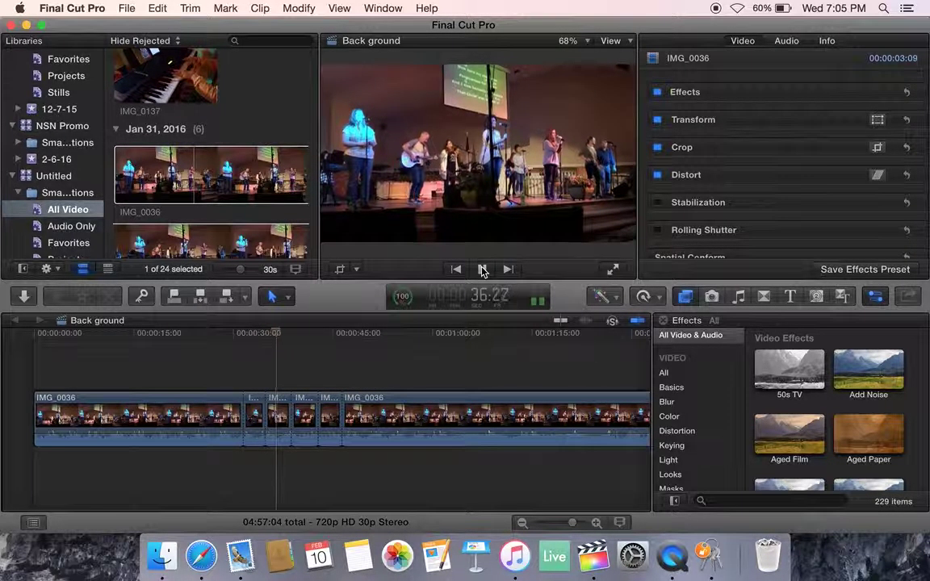
pyautogui.click(482, 270)
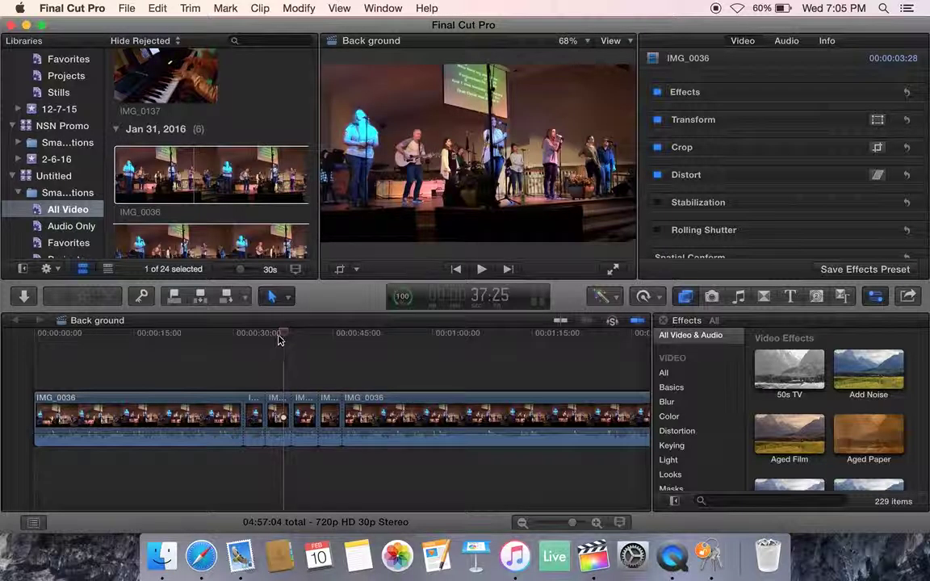
pyautogui.moveTo(283, 337); pyautogui.dragTo(253, 337)
pyautogui.click(254, 400)
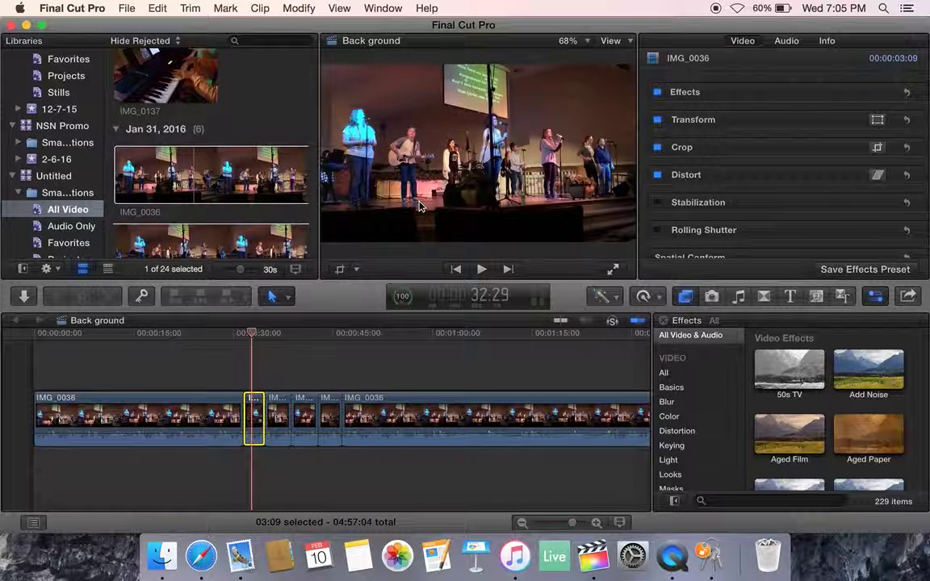
# Step: Crop that section to a close-up of the three singers on the right
pyautogui.click(339, 269)
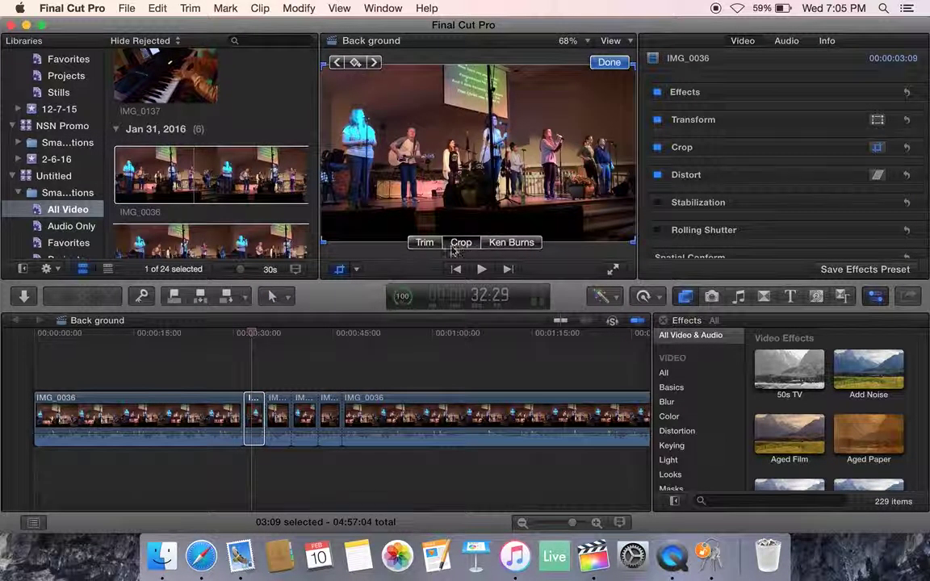
pyautogui.moveTo(323, 246); pyautogui.dragTo(386, 171)
pyautogui.moveTo(346, 225); pyautogui.dragTo(536, 189)
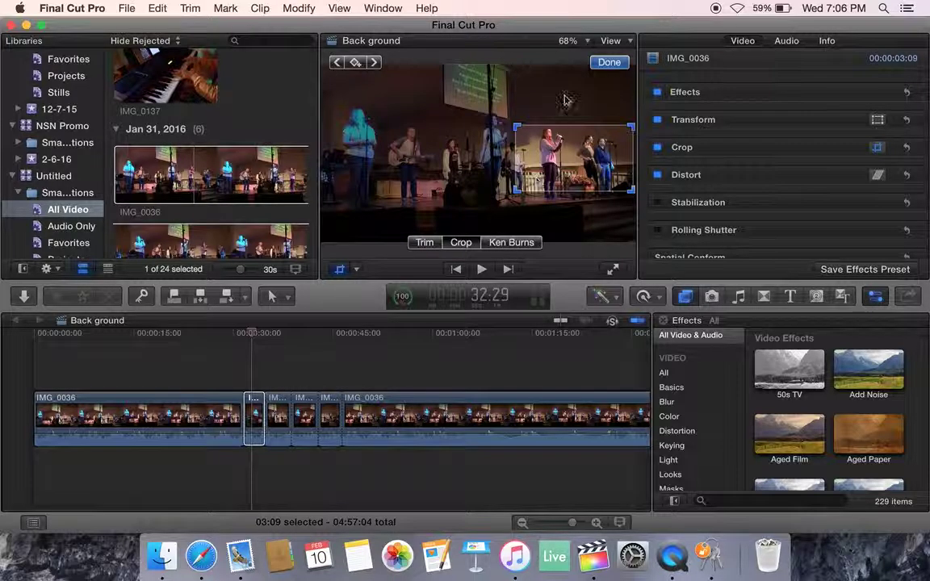
pyautogui.click(609, 62)
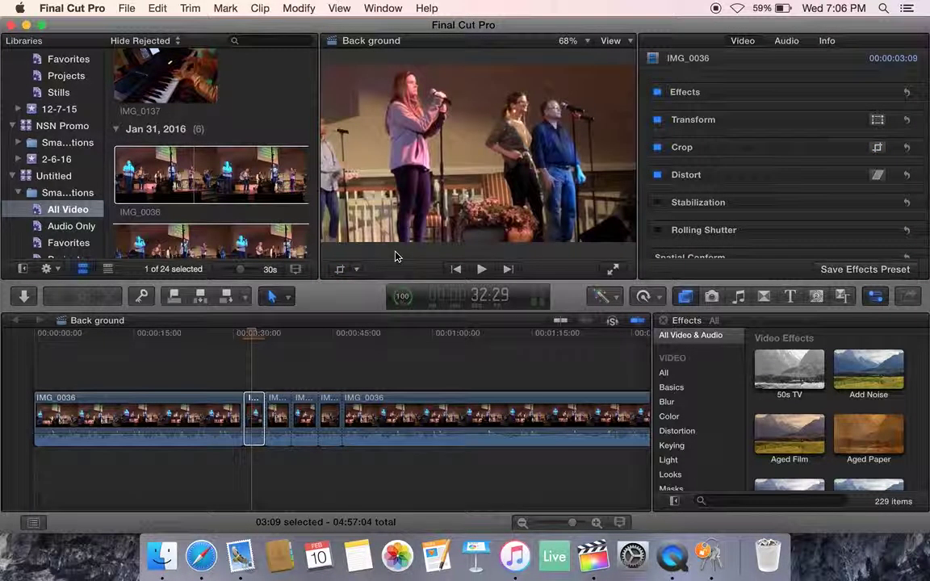
pyautogui.moveTo(253, 336); pyautogui.dragTo(275, 333)
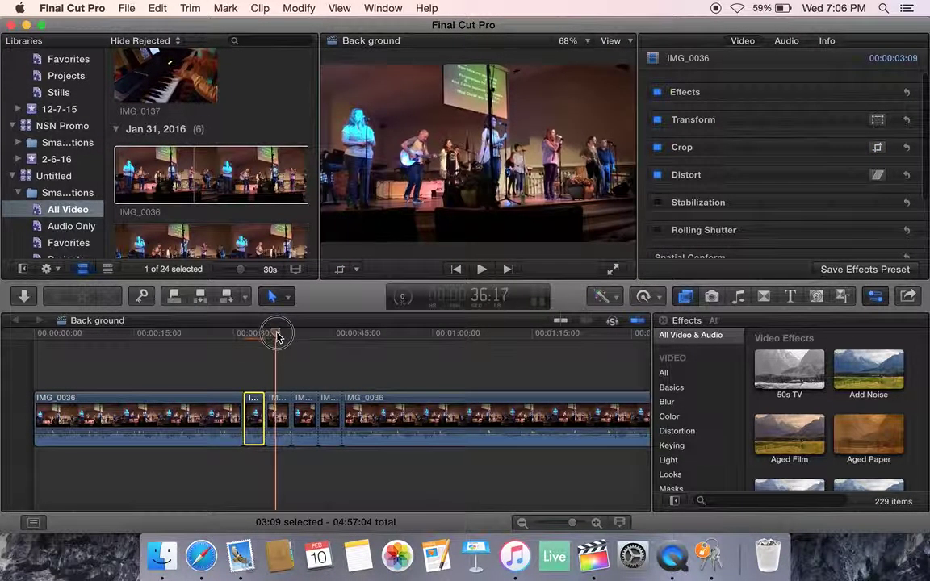
# Step: Crop the second short section to the singer in the light top and the guitarist
pyautogui.click(282, 403)
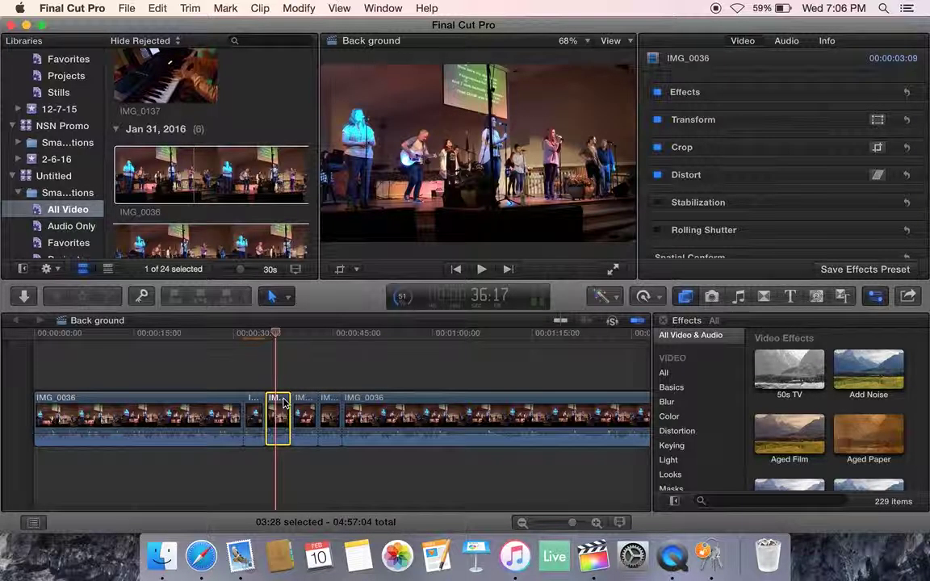
pyautogui.click(339, 270)
pyautogui.click(461, 242)
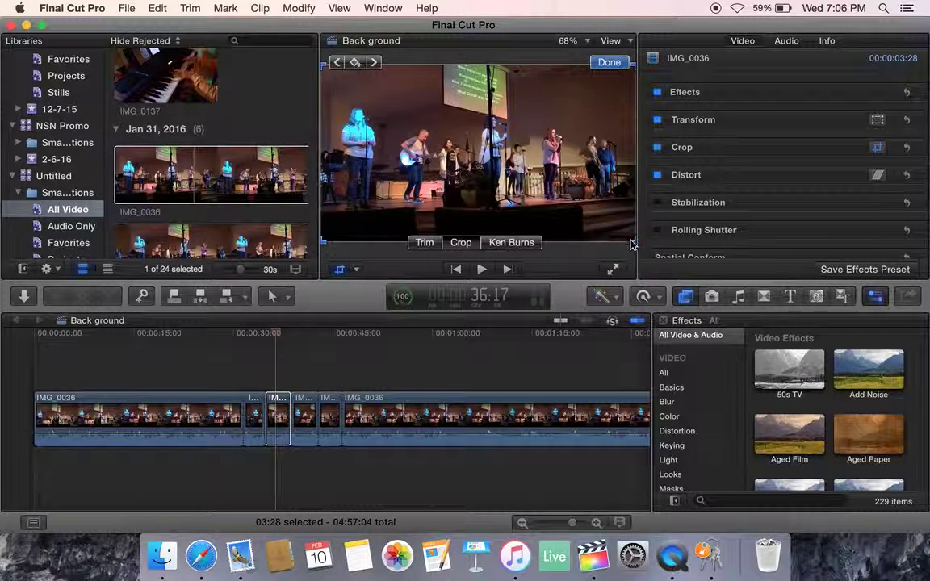
pyautogui.moveTo(632, 245); pyautogui.dragTo(444, 175)
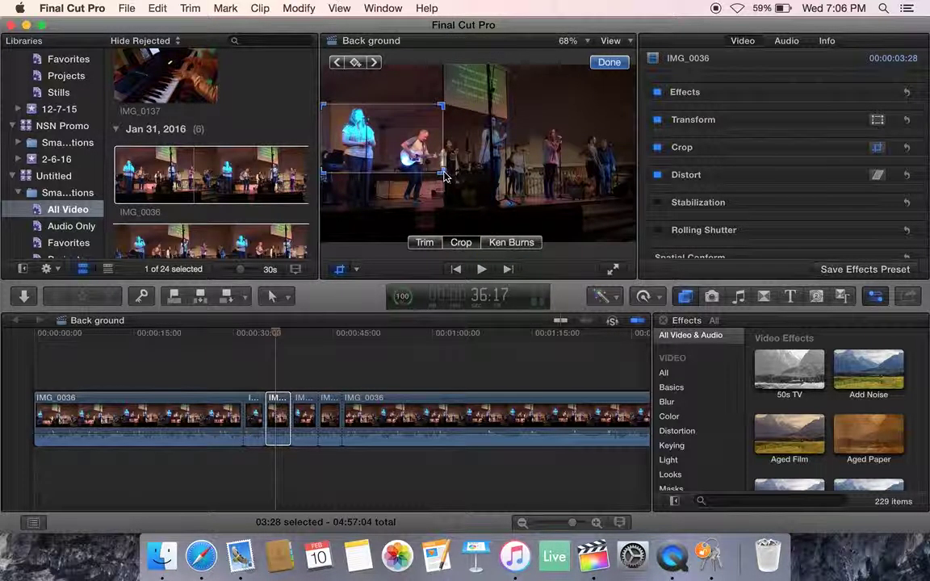
pyautogui.click(610, 63)
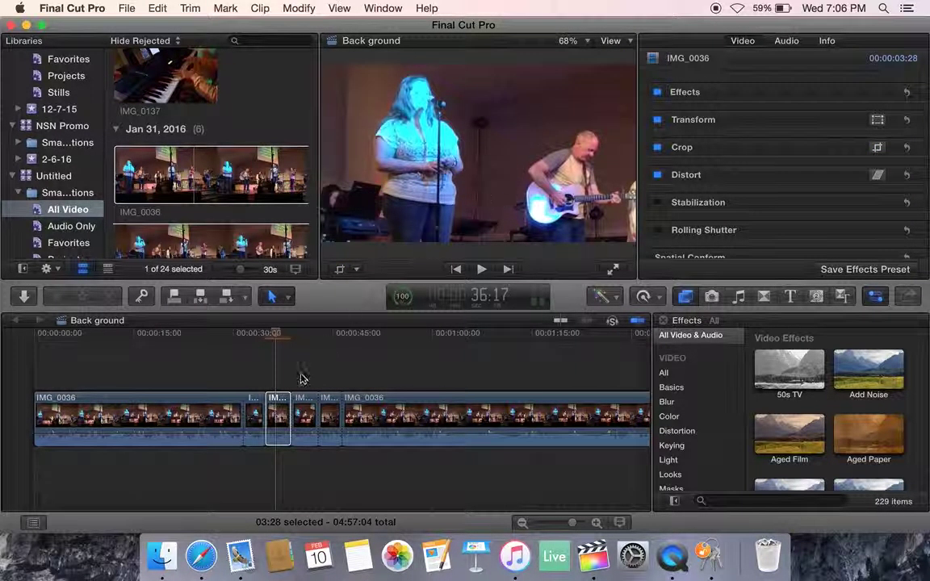
# Step: Crop the third short section to a close-up of the guitarist and two neighbouring singers
pyautogui.click(306, 408)
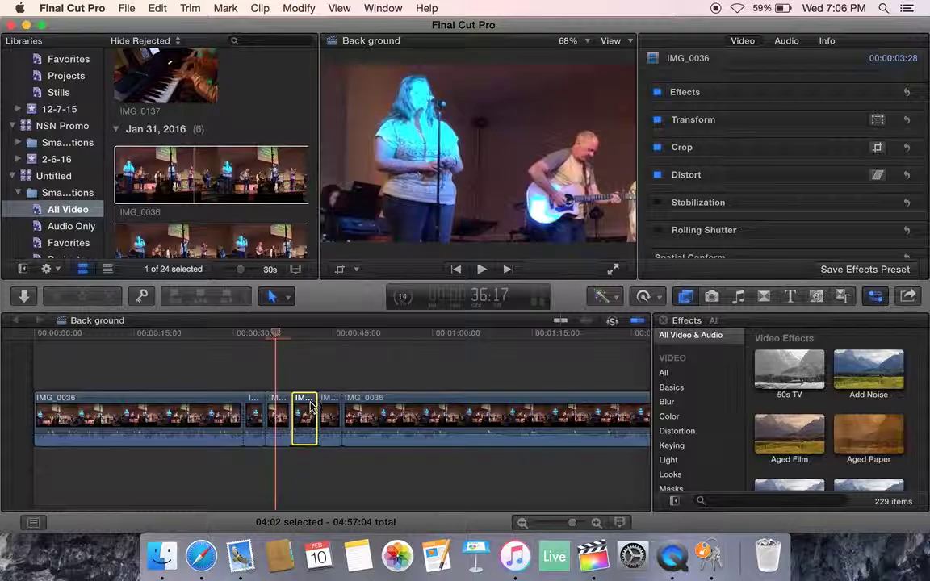
pyautogui.moveTo(280, 336); pyautogui.dragTo(302, 335)
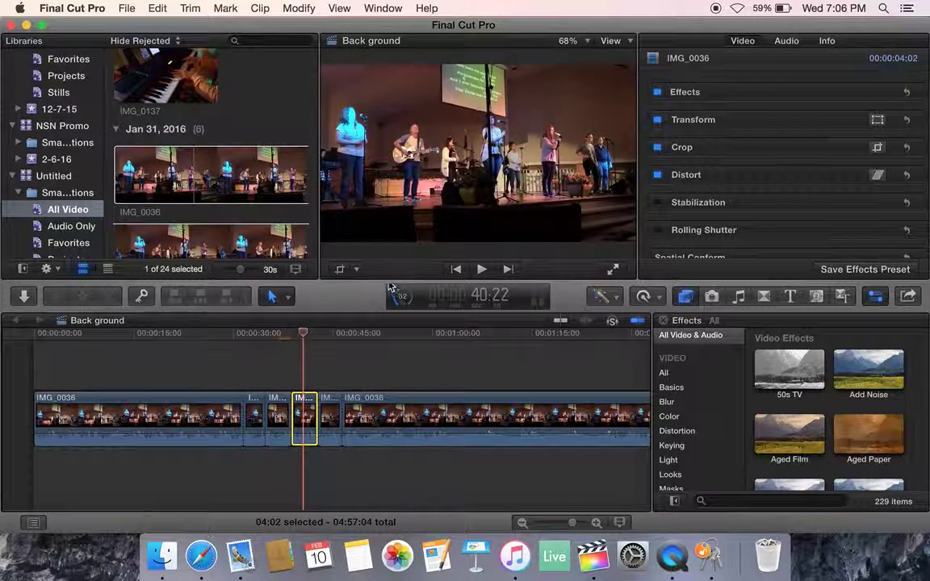
pyautogui.click(340, 273)
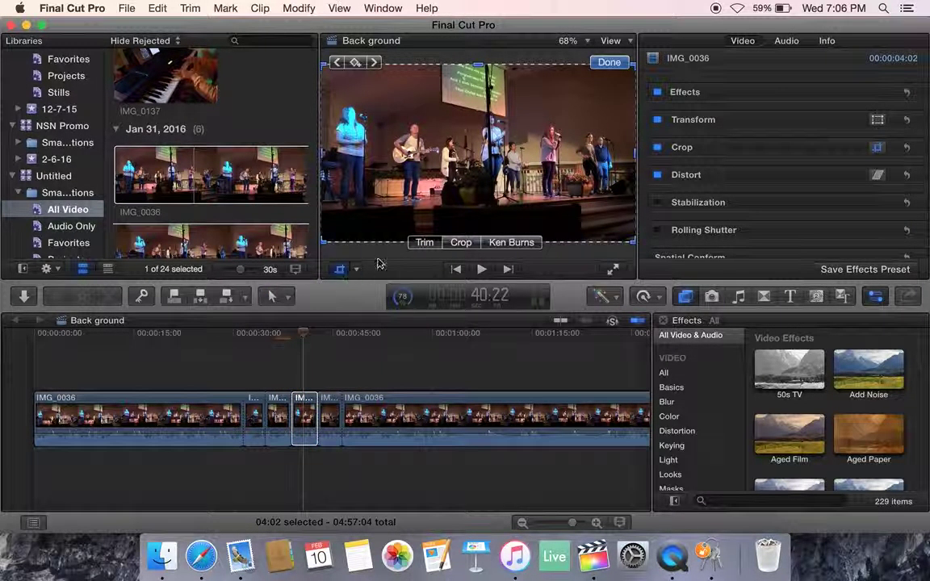
pyautogui.click(465, 245)
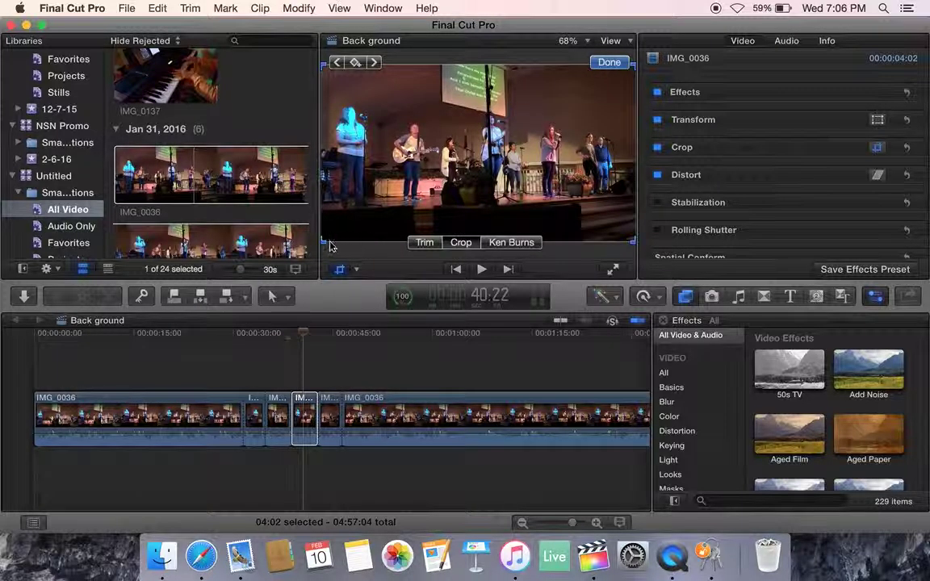
pyautogui.moveTo(322, 242); pyautogui.dragTo(471, 200)
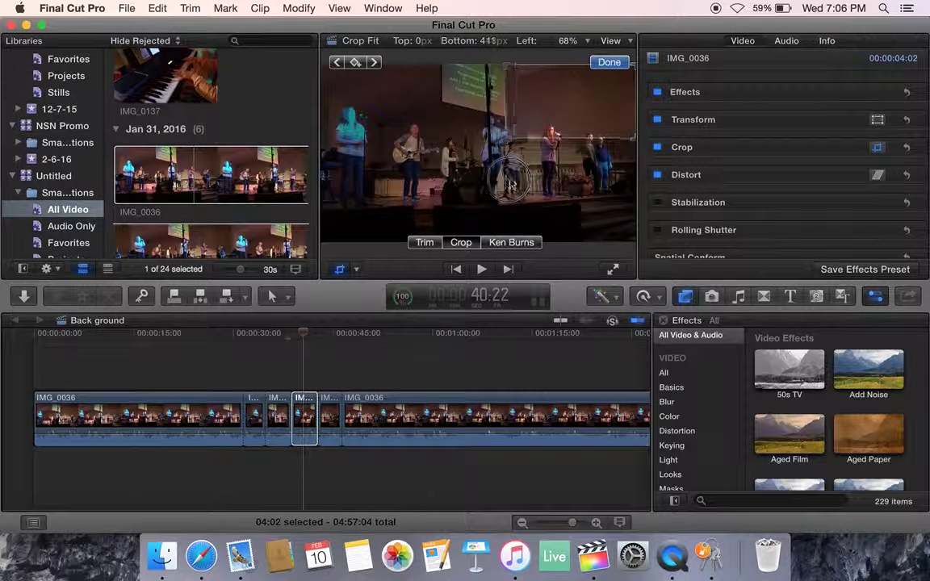
pyautogui.moveTo(509, 184); pyautogui.dragTo(434, 154)
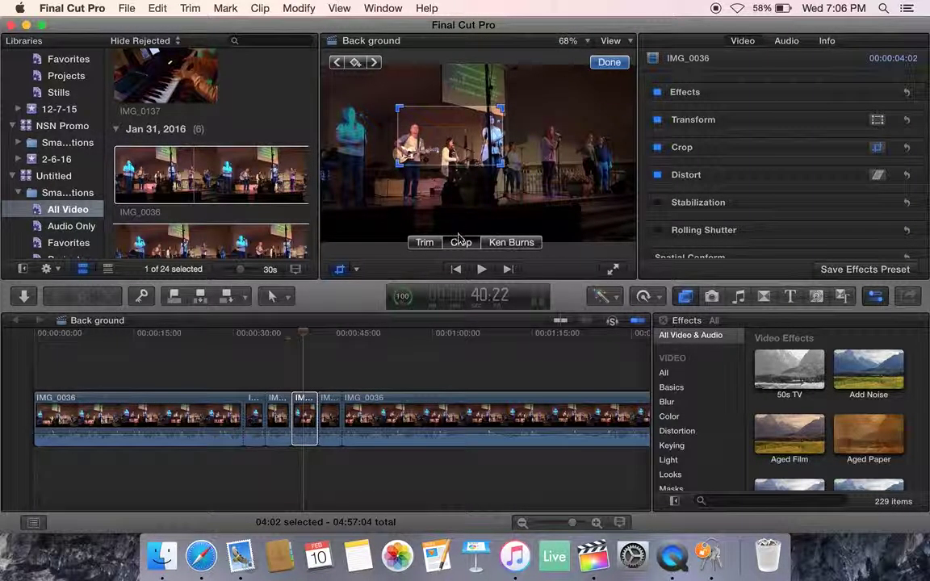
pyautogui.click(609, 63)
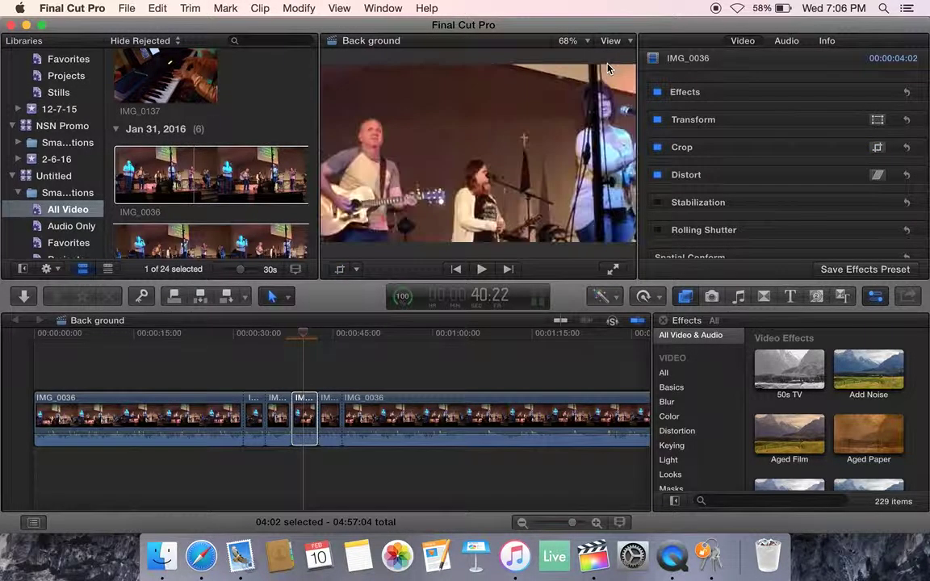
pyautogui.click(337, 416)
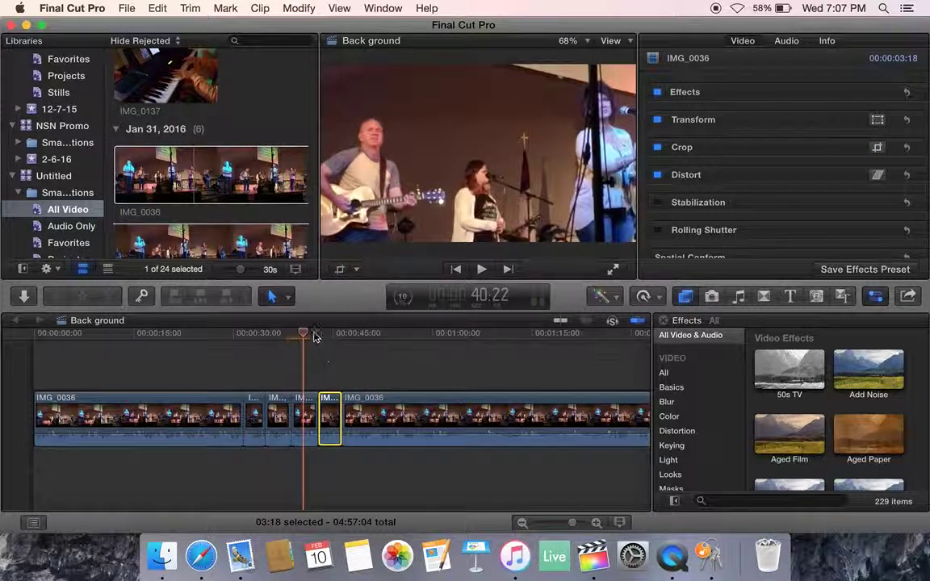
# Step: Position the playhead at about 44 seconds on the fourth section and bring up crop controls
pyautogui.moveTo(305, 332); pyautogui.dragTo(337, 339)
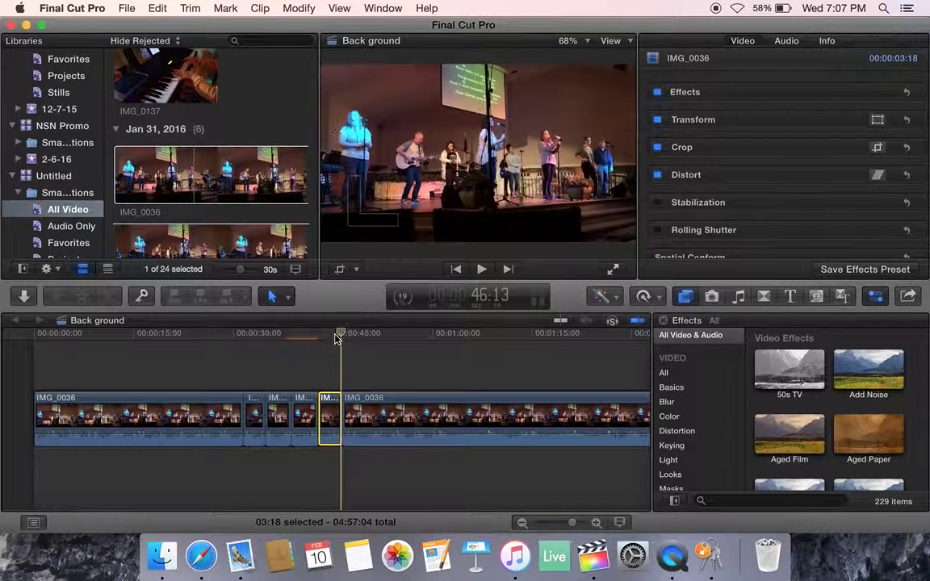
pyautogui.click(339, 272)
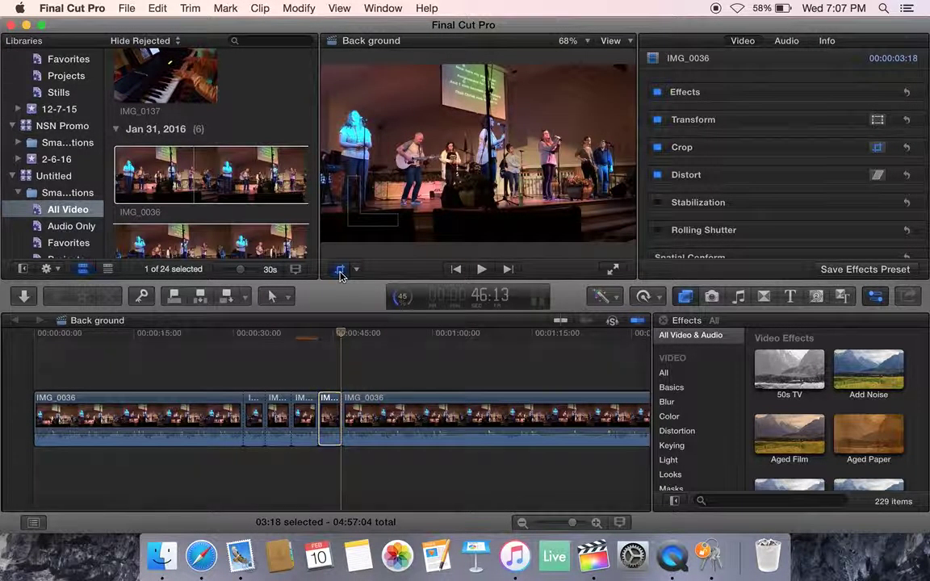
pyautogui.click(332, 334)
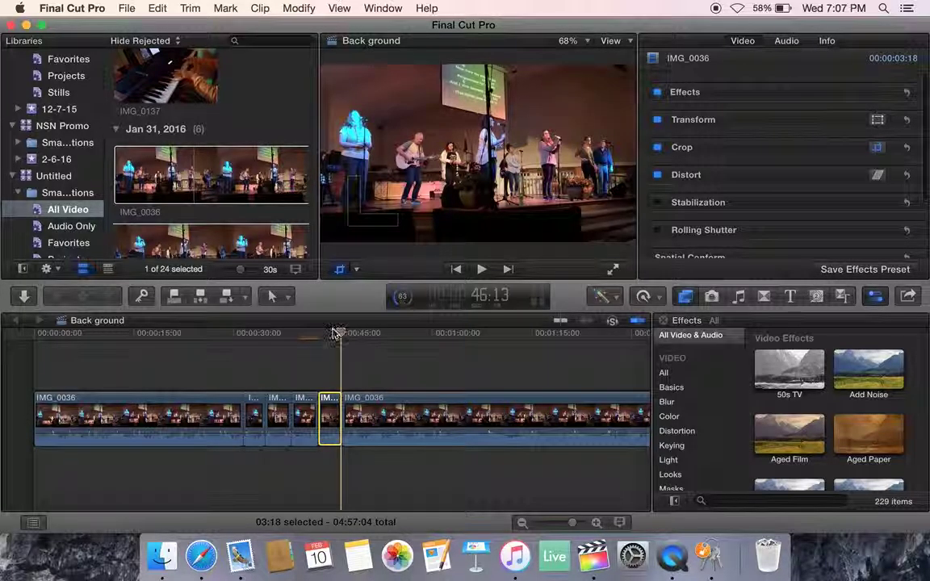
pyautogui.click(340, 272)
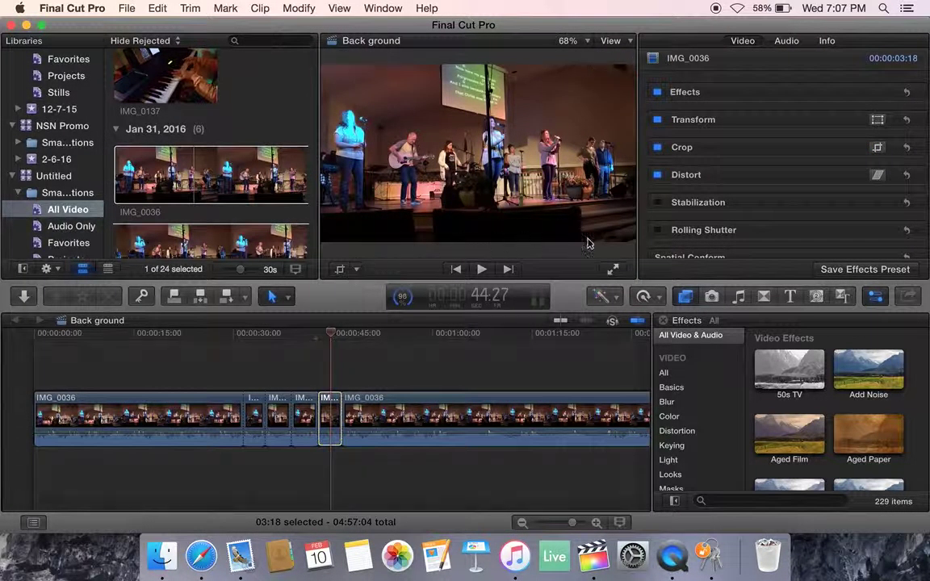
pyautogui.click(340, 273)
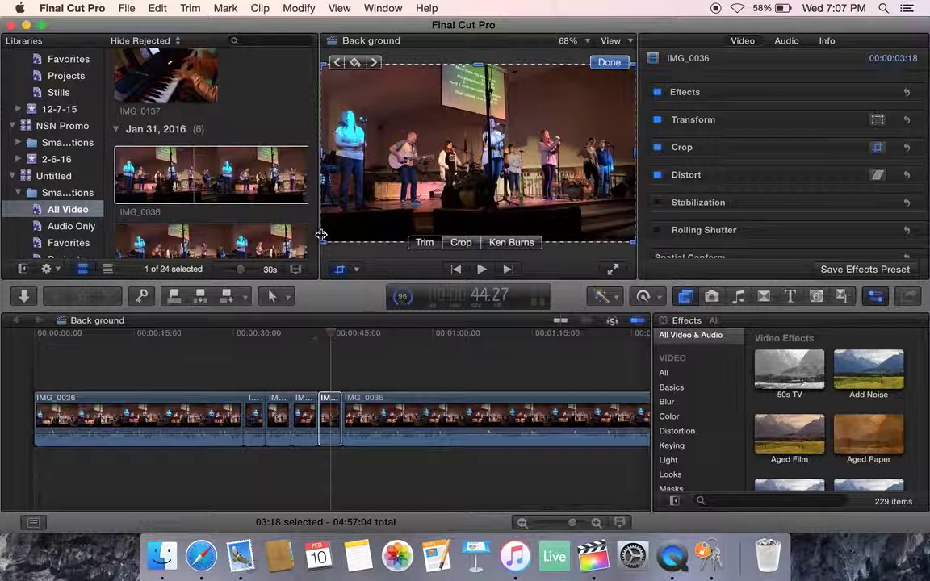
pyautogui.moveTo(324, 247)
pyautogui.mouseDown()
pyautogui.moveTo(347, 222)
pyautogui.moveTo(329, 245)
pyautogui.mouseUp()
pyautogui.click(324, 247)
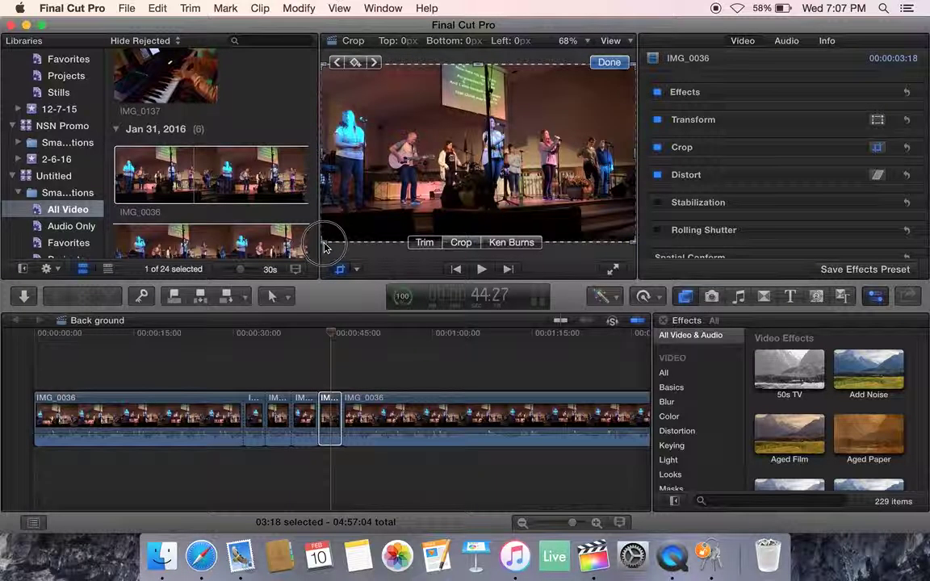
# Step: Crop the fourth section to a close-up of the singers on the right of the stage
pyautogui.click(460, 243)
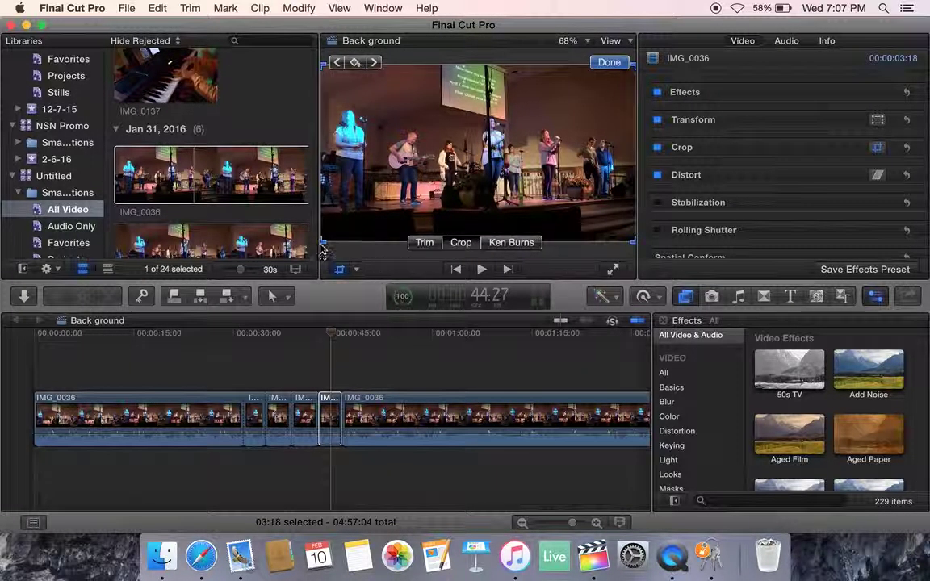
pyautogui.click(357, 227)
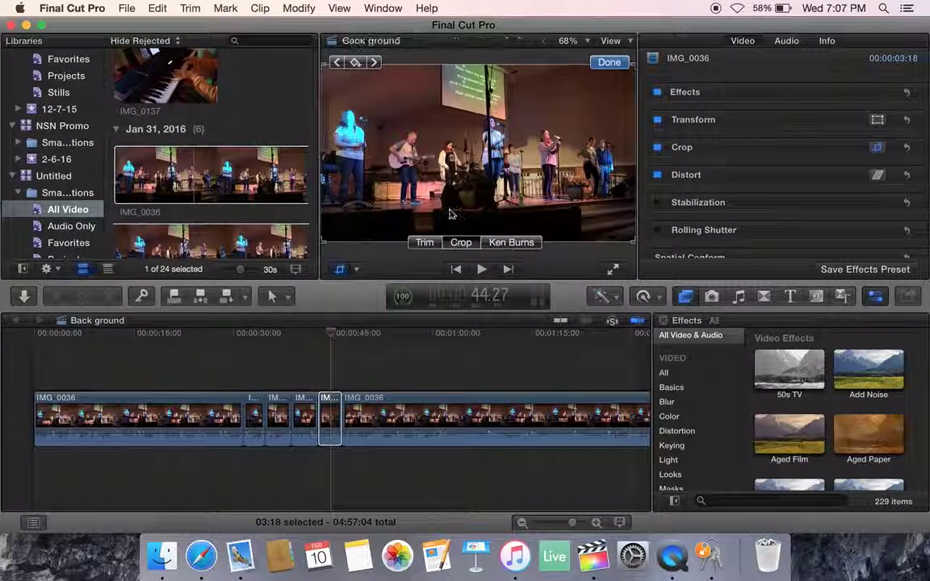
pyautogui.moveTo(635, 246); pyautogui.dragTo(501, 179)
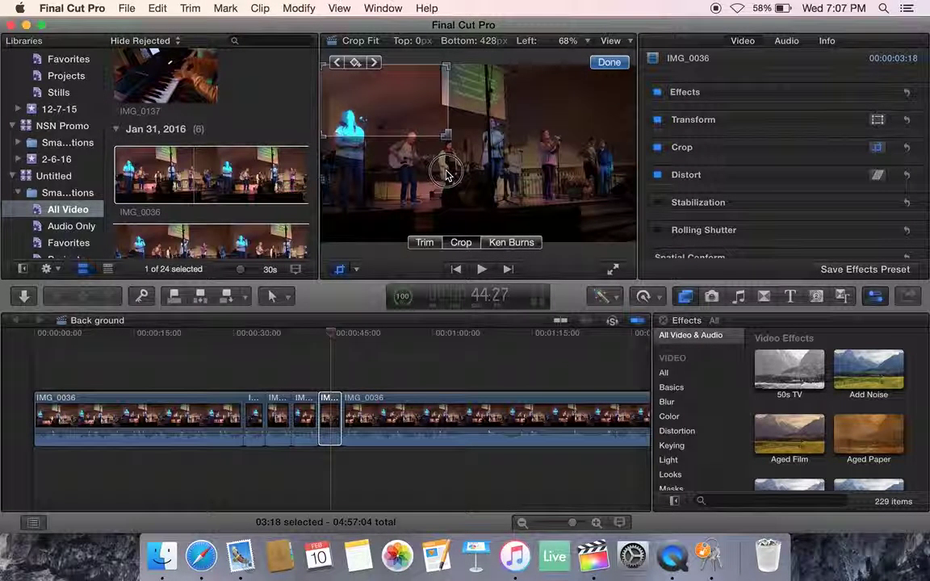
pyautogui.moveTo(425, 121); pyautogui.dragTo(576, 164)
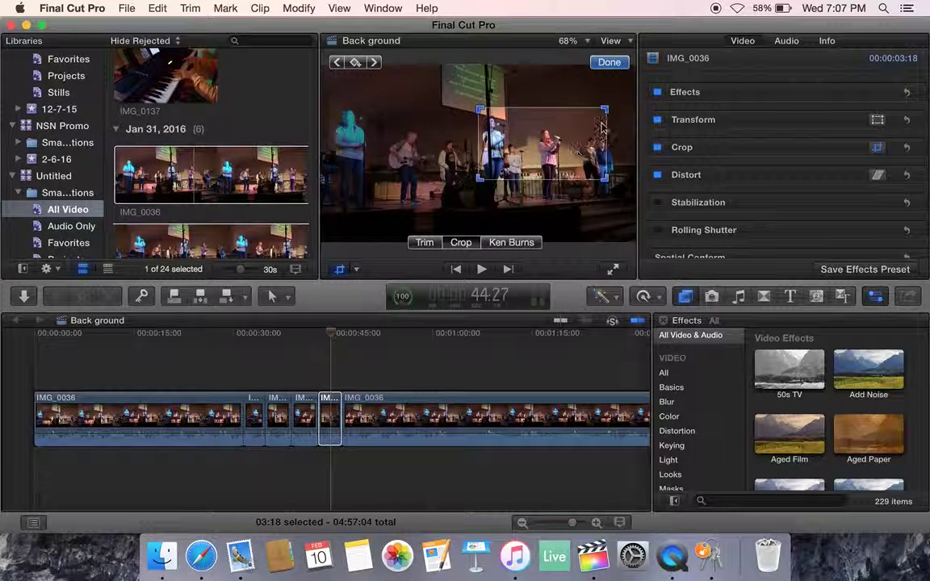
pyautogui.click(612, 63)
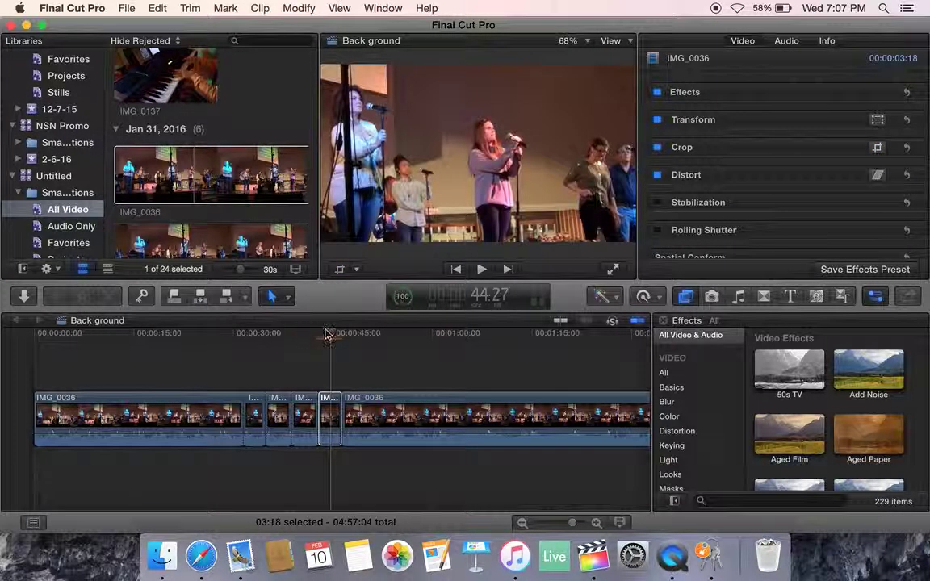
pyautogui.moveTo(328, 337); pyautogui.dragTo(201, 349)
# Step: Play the sequence from about 0:20 through the four close-ups, stopping at 45:11
pyautogui.click(482, 269)
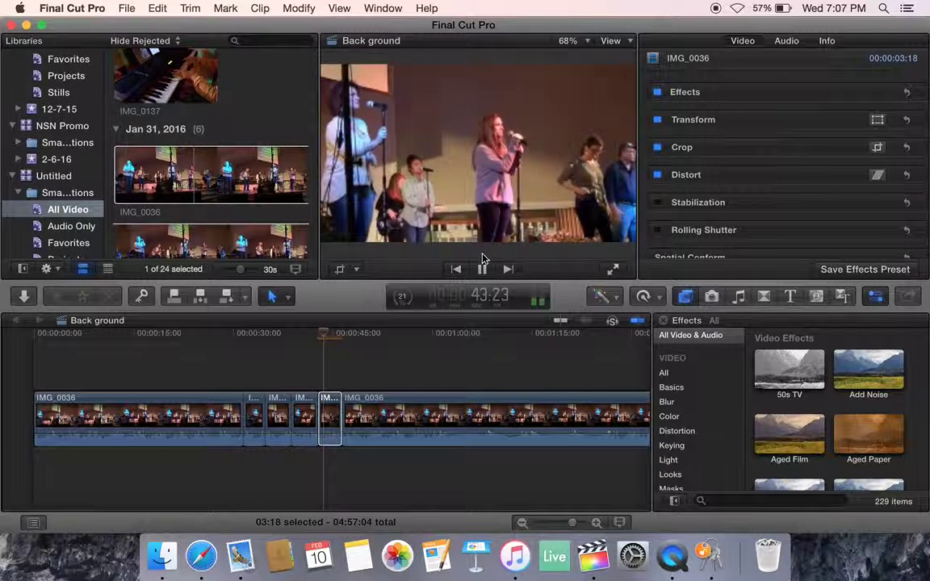
pyautogui.click(482, 270)
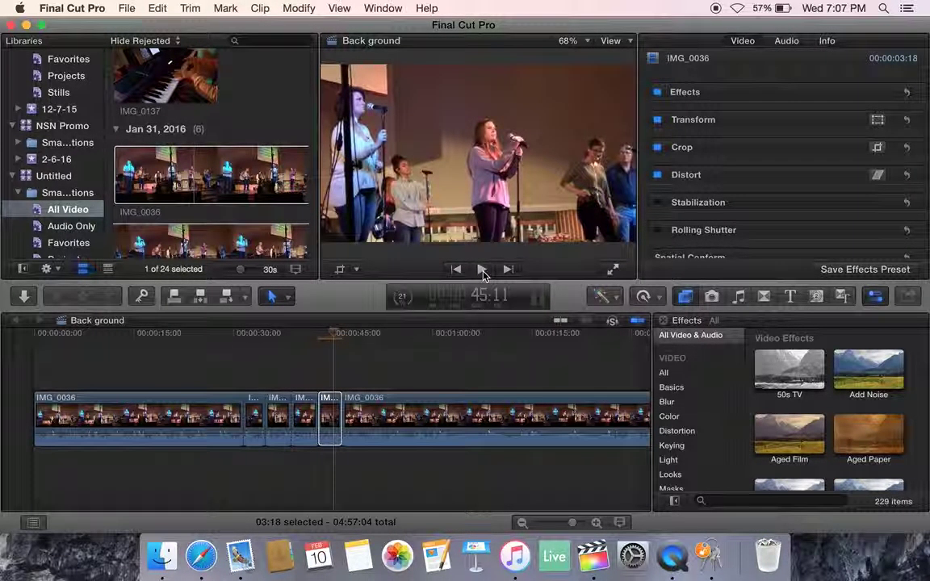